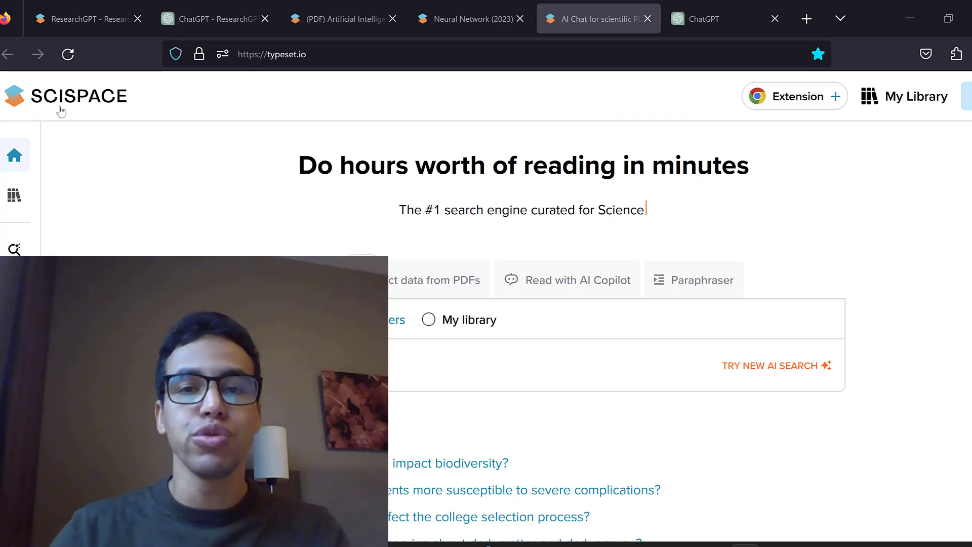
# - Compare the ResearchGPT landing page with the earlier ResearchGPT chat, then return to the landing page
pyautogui.click(74, 7)
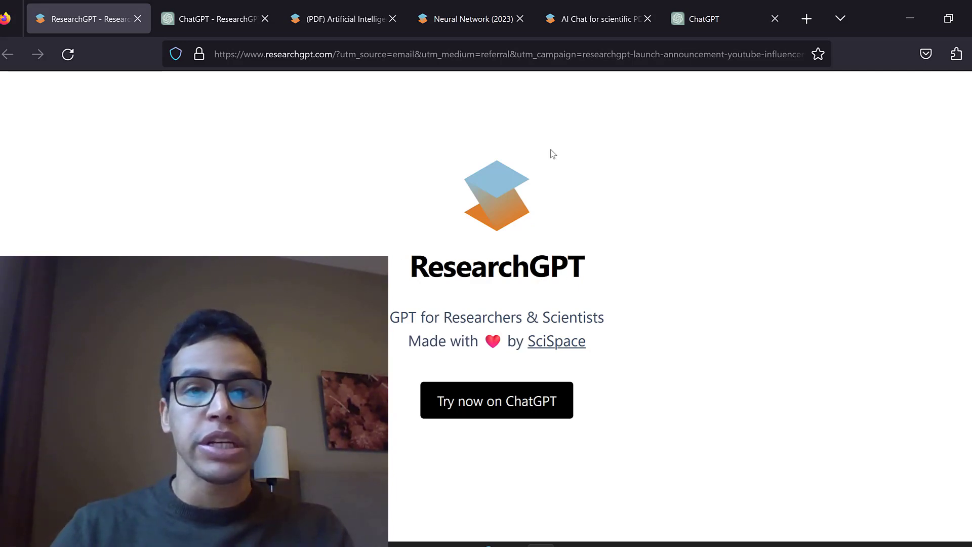
pyautogui.click(194, 10)
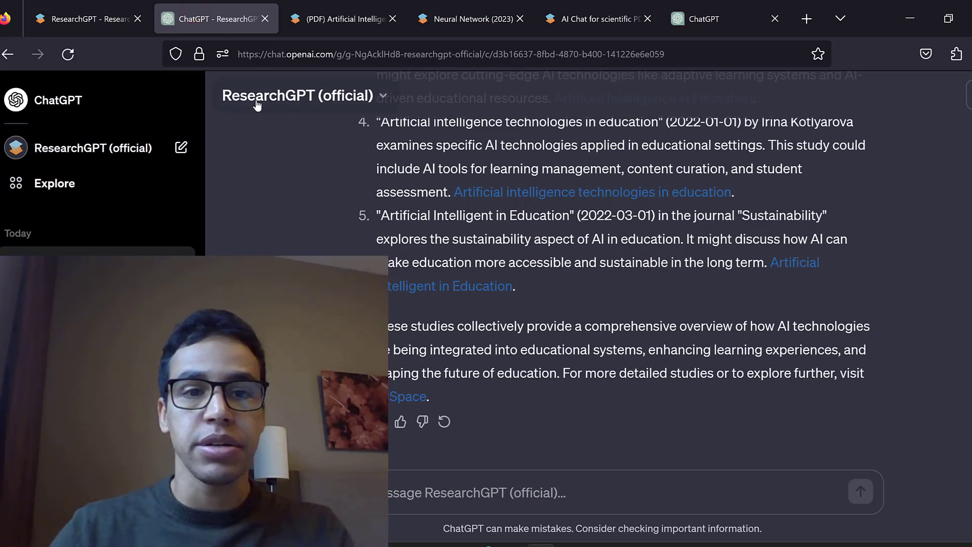
pyautogui.click(90, 16)
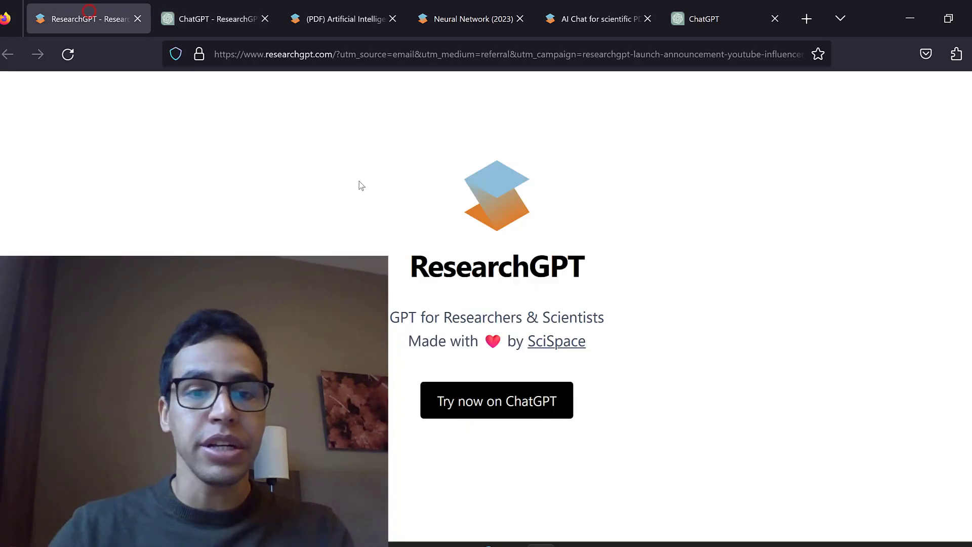
# - Launch ResearchGPT (official) in ChatGPT from the landing page's 'Try now on ChatGPT' button
pyautogui.click(460, 402)
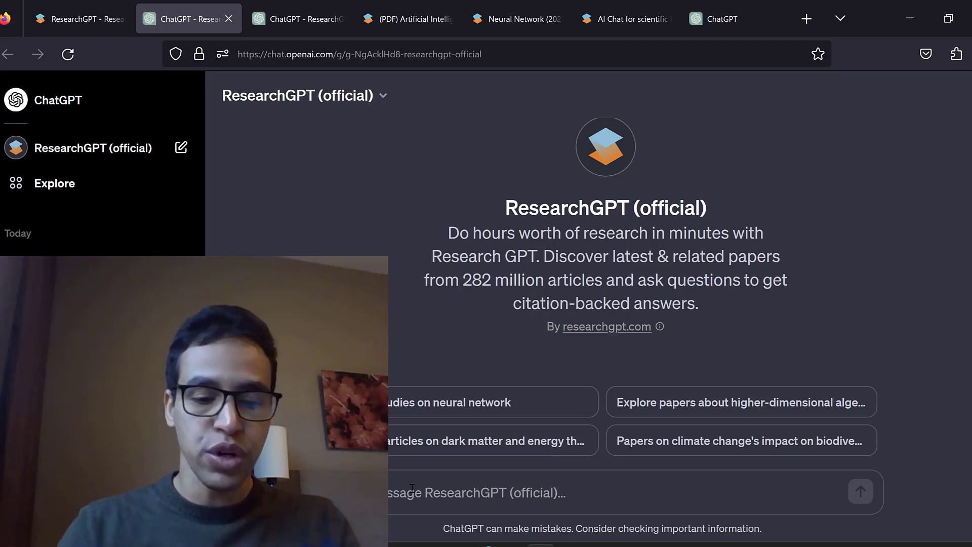
# - Send 'write a systematic literature review on the use of virtual reality in education, cite references in the APA style'
pyautogui.hotkey('ctrl', 'v')
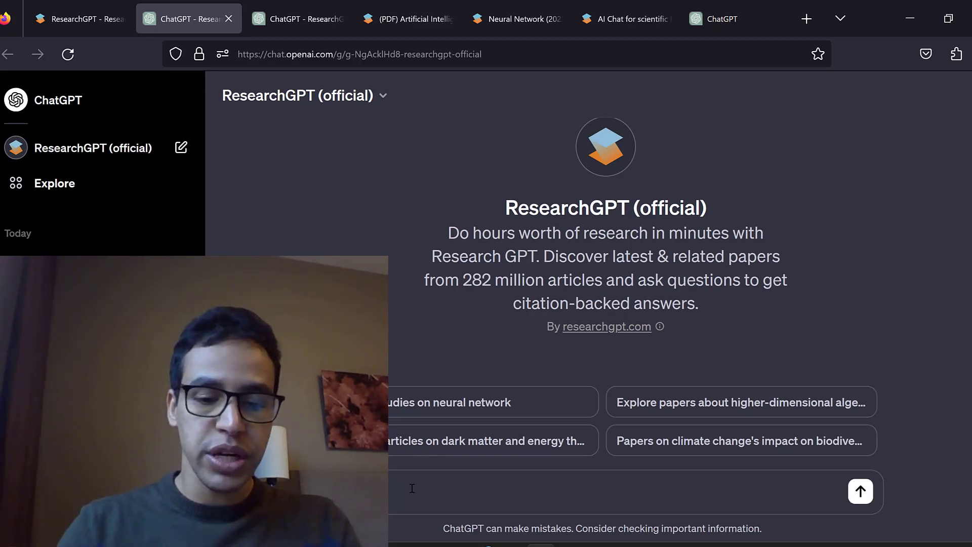
pyautogui.hotkey('ctrl', 'z')
pyautogui.write('WRIT')
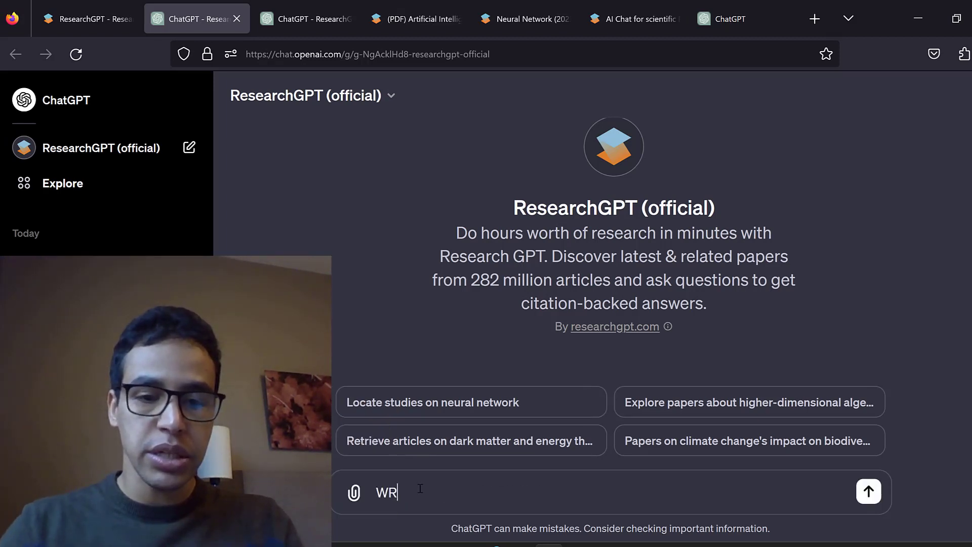
pyautogui.press('BackSpace')
pyautogui.press('BackSpace')
pyautogui.press('BackSpace')
pyautogui.press('BackSpace')
pyautogui.write('write a')
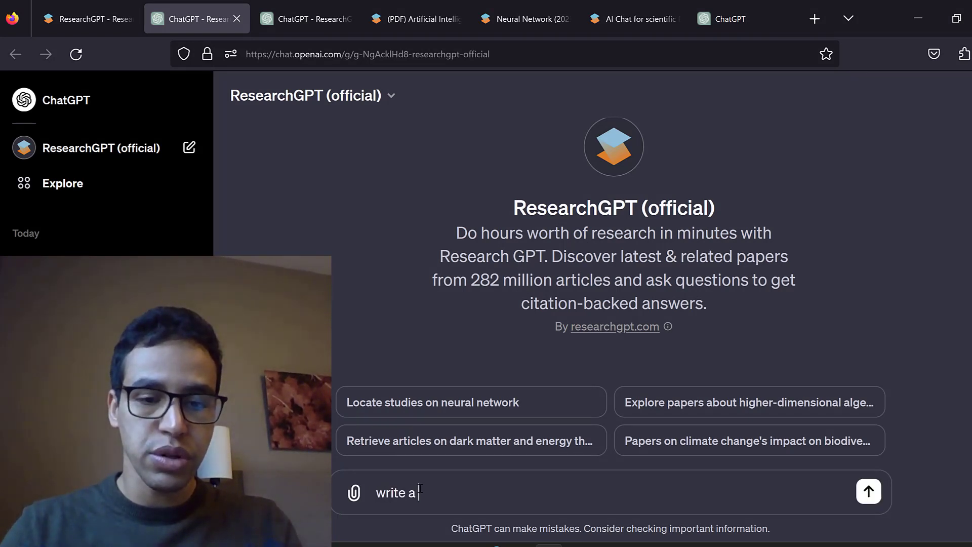
pyautogui.write(' systemat')
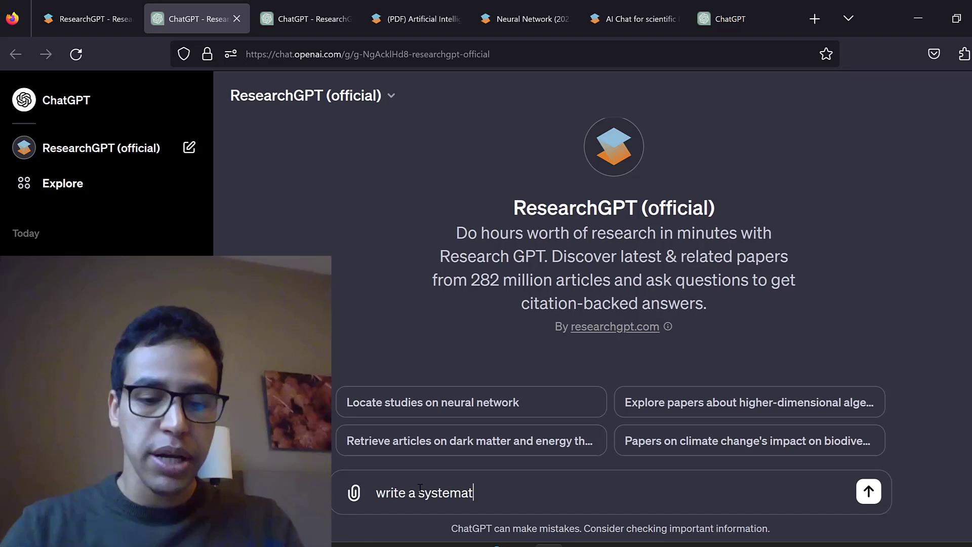
pyautogui.write('ic litera')
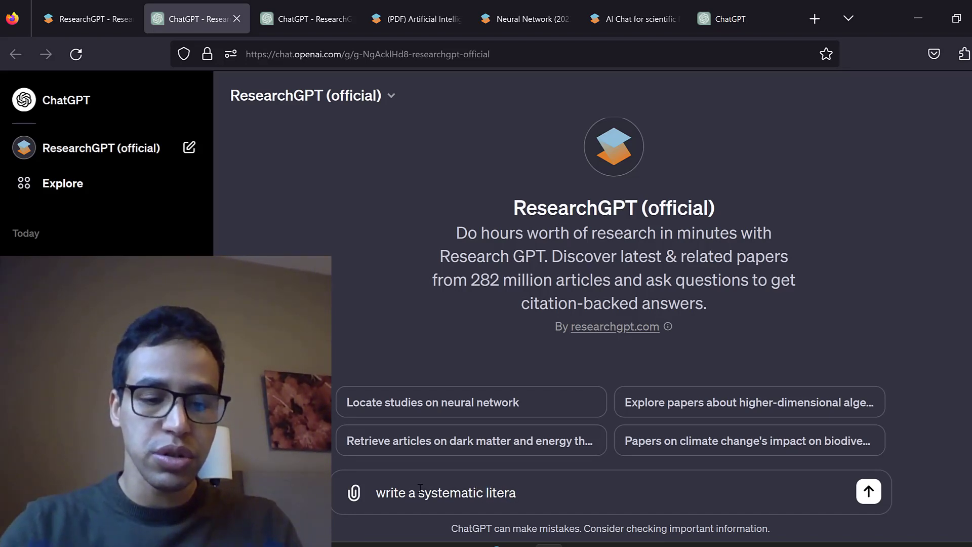
pyautogui.write('ture rev')
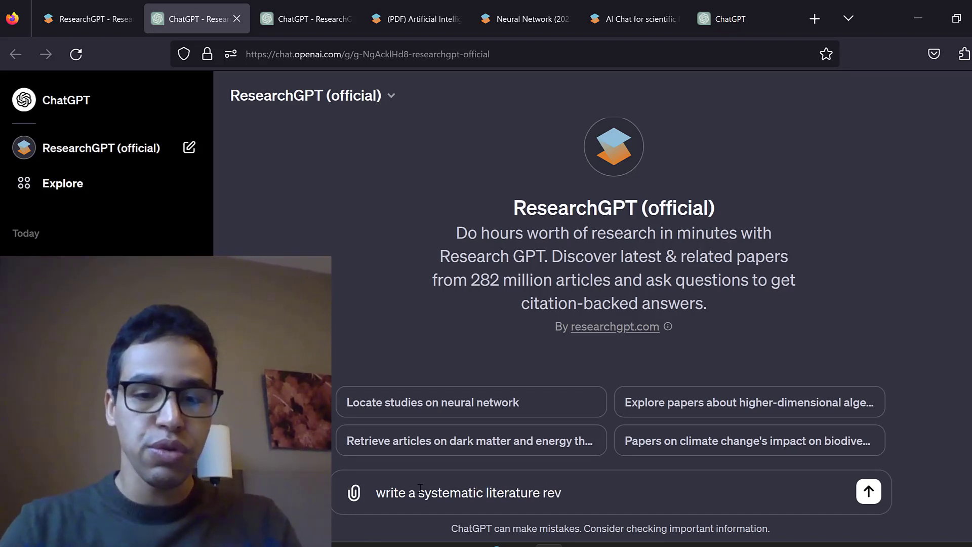
pyautogui.write('iew on the ')
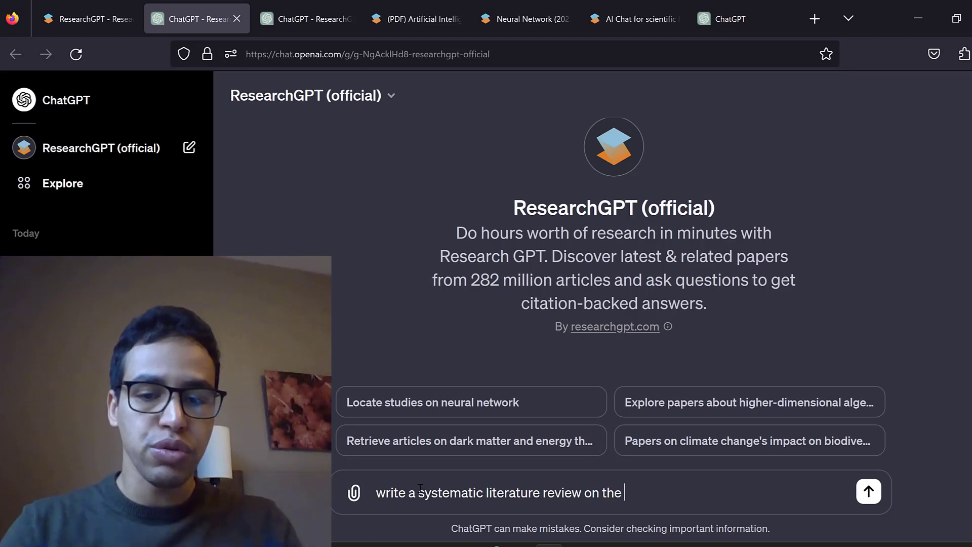
pyautogui.write('use of A')
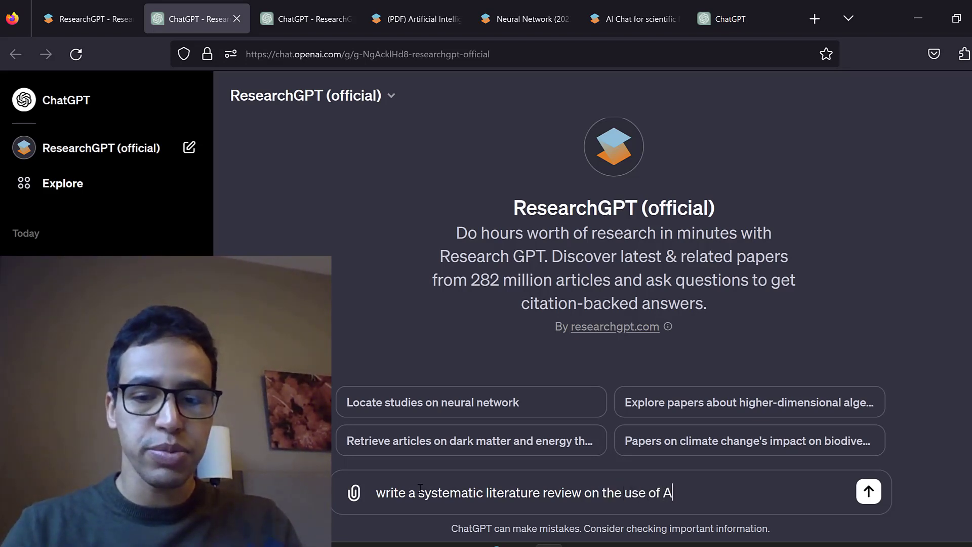
pyautogui.press('BackSpace')
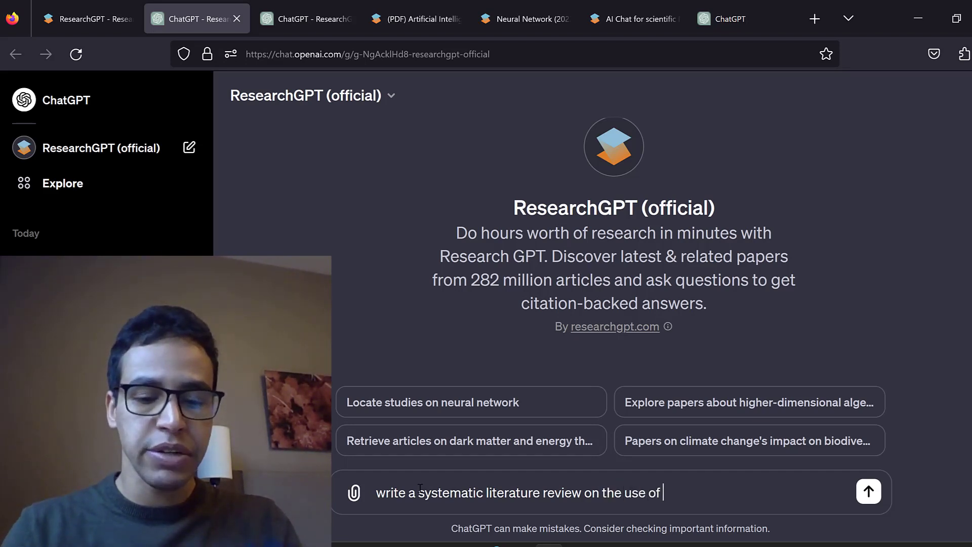
pyautogui.write('virtual r')
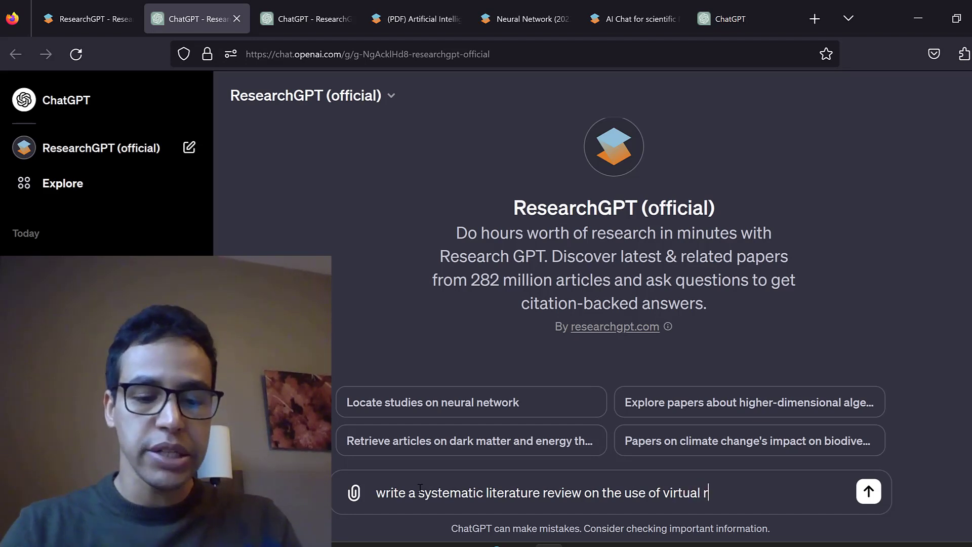
pyautogui.write('eality in ')
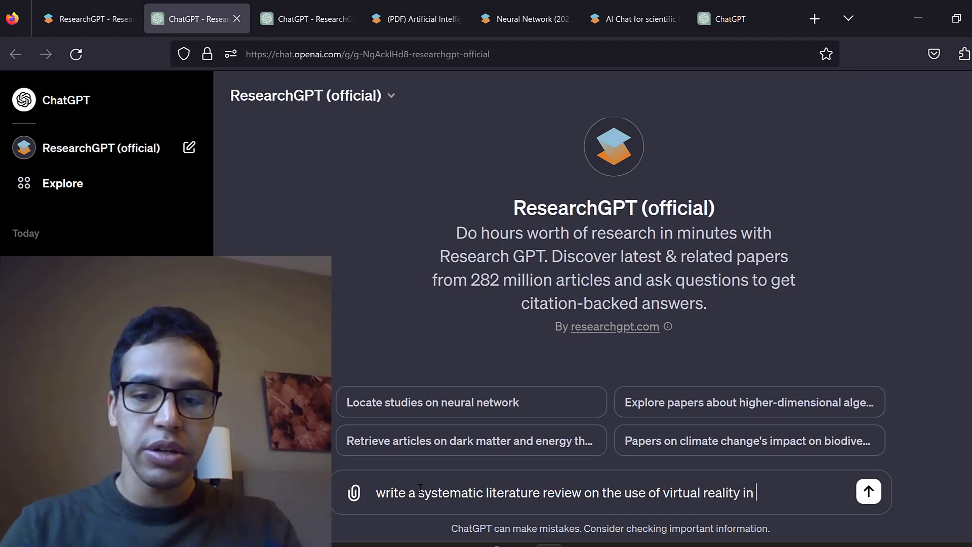
pyautogui.write('education')
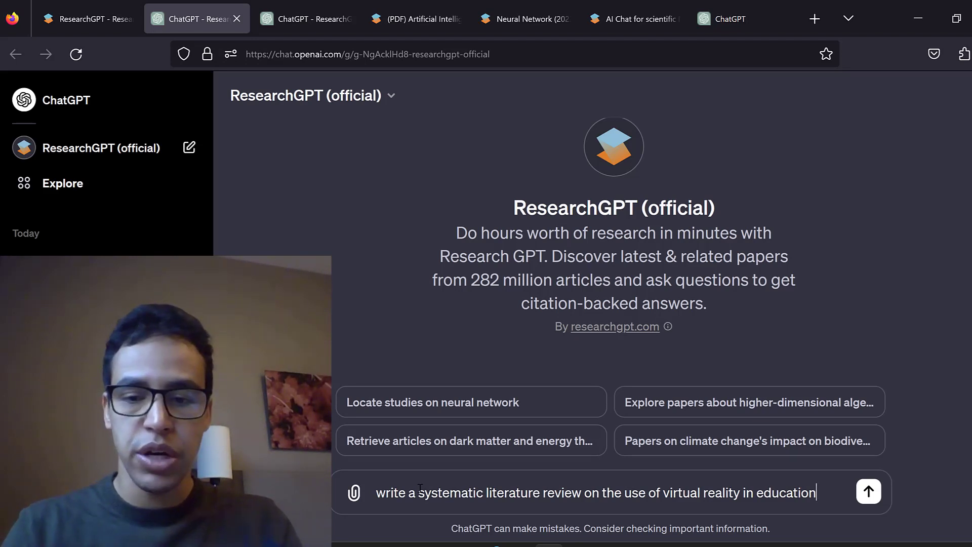
pyautogui.write(', ')
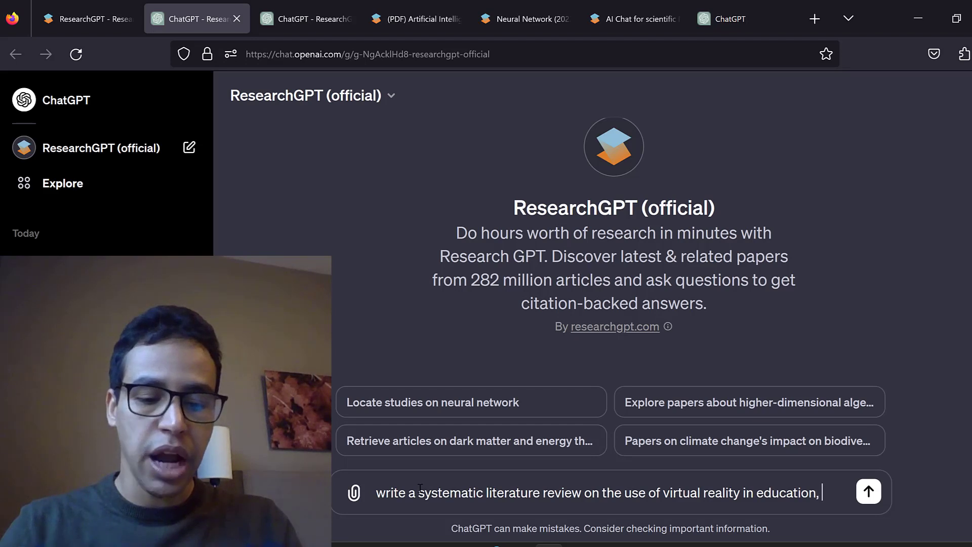
pyautogui.write('cite r')
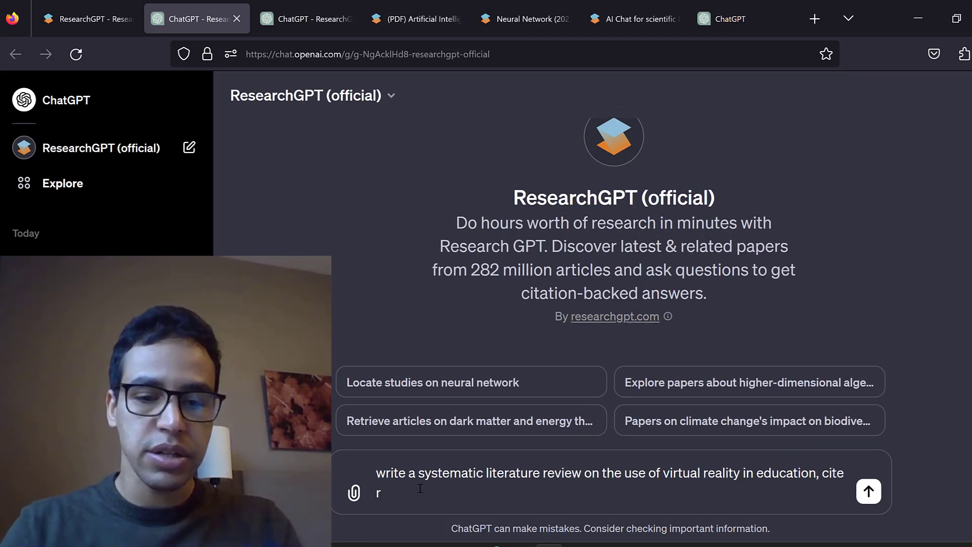
pyautogui.write('eferences ')
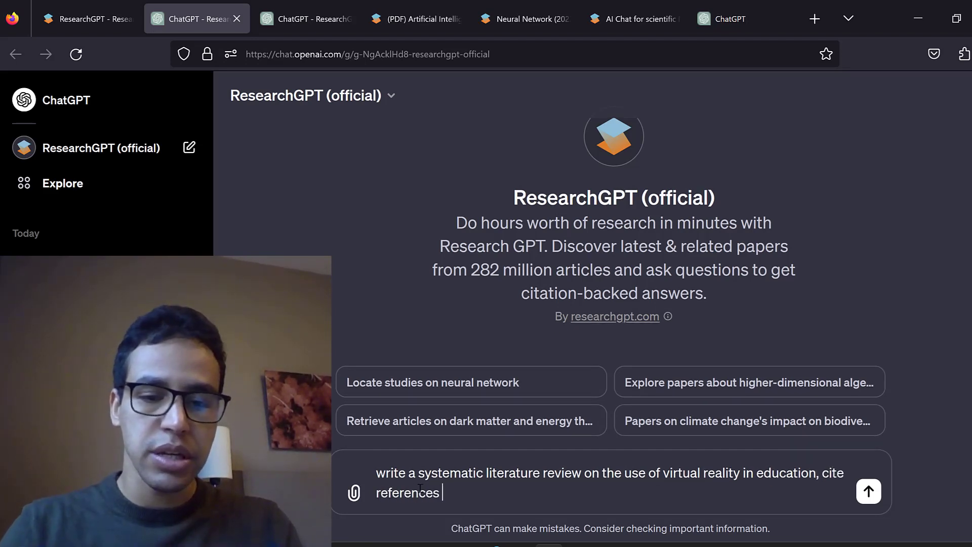
pyautogui.write('in the APA ')
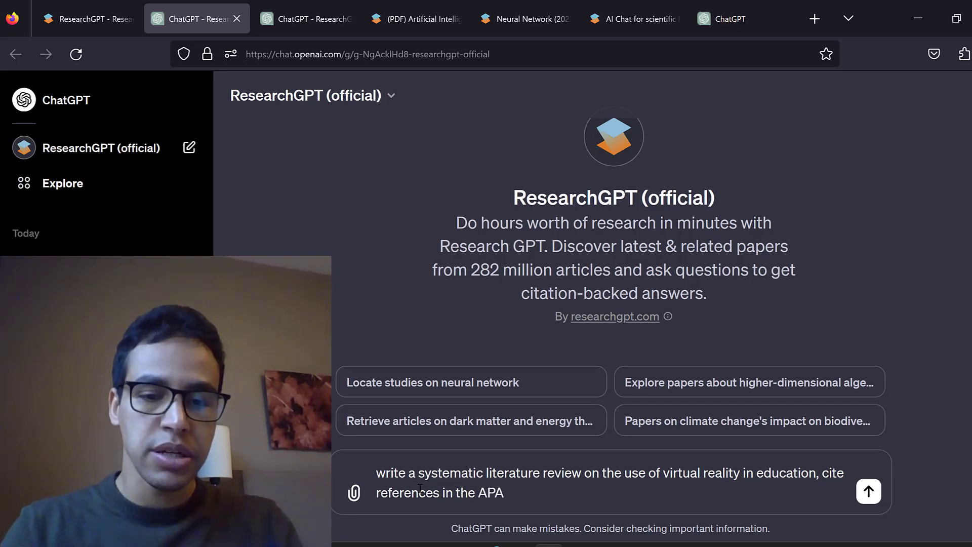
pyautogui.write('style')
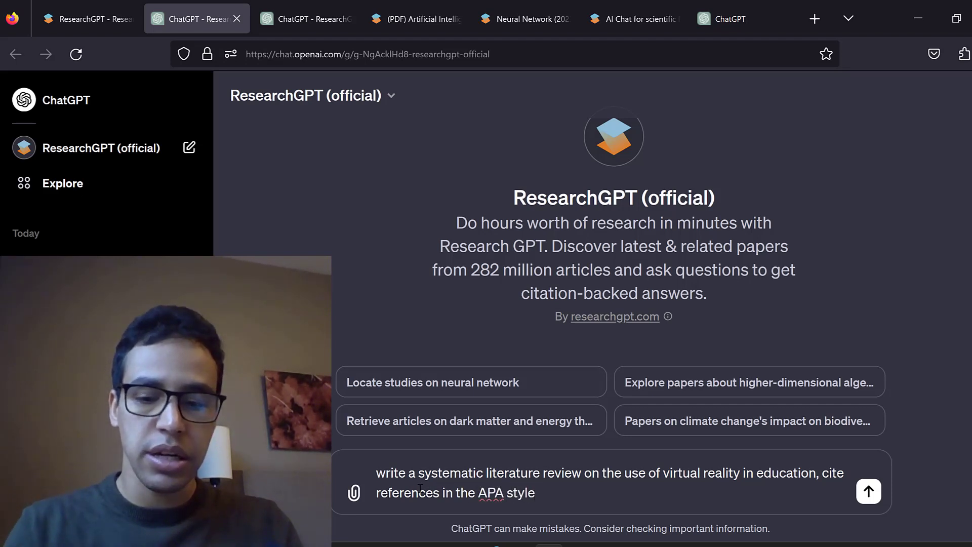
pyautogui.press('Return')
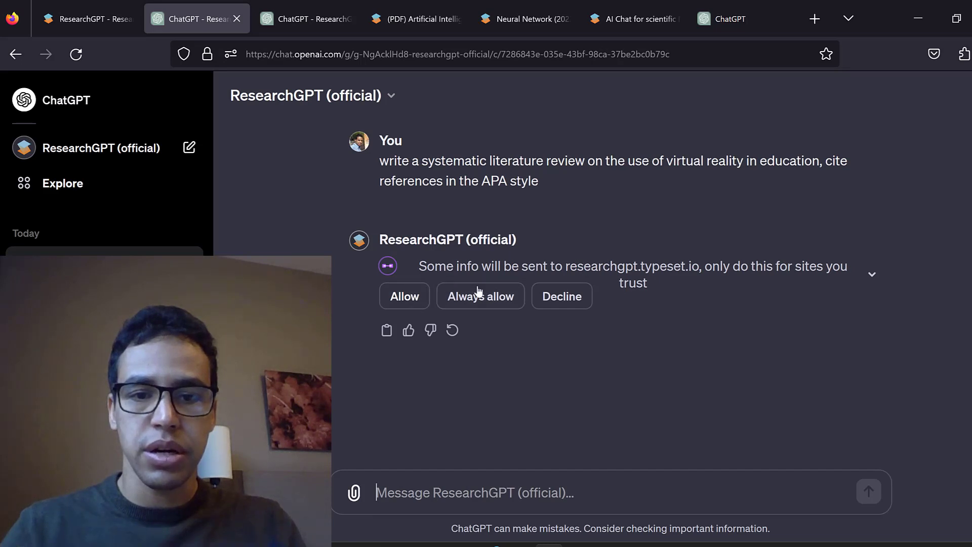
# - Allow ResearchGPT to send data to researchgpt.typeset.io so the review begins streaming
pyautogui.click(402, 302)
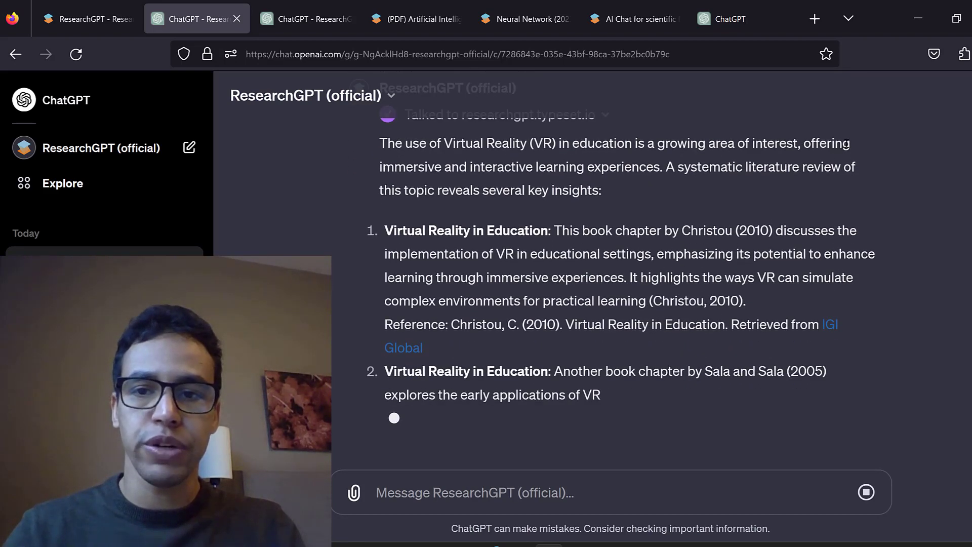
# - Scroll through the finished VR review and highlight the first item's description
pyautogui.scroll(2, 585, 168)
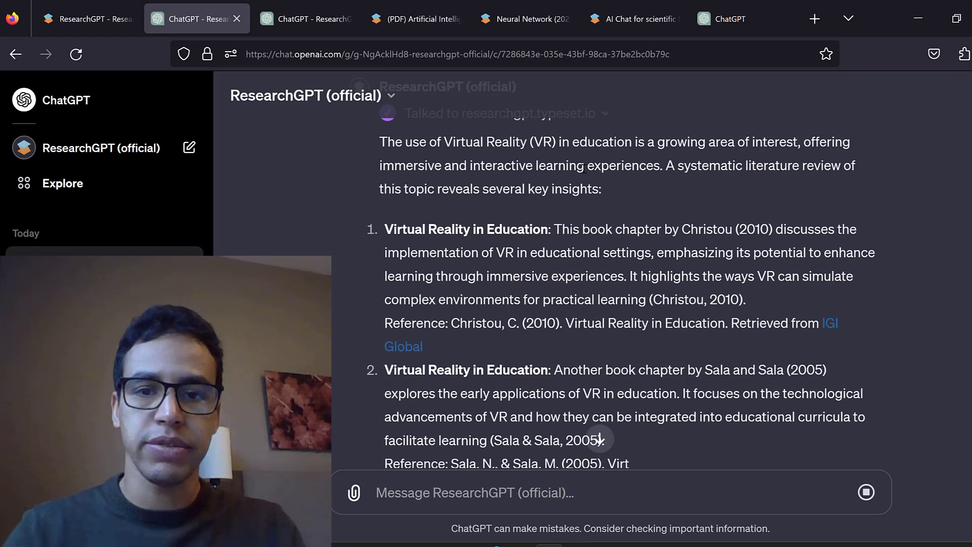
pyautogui.scroll(3, 584, 168)
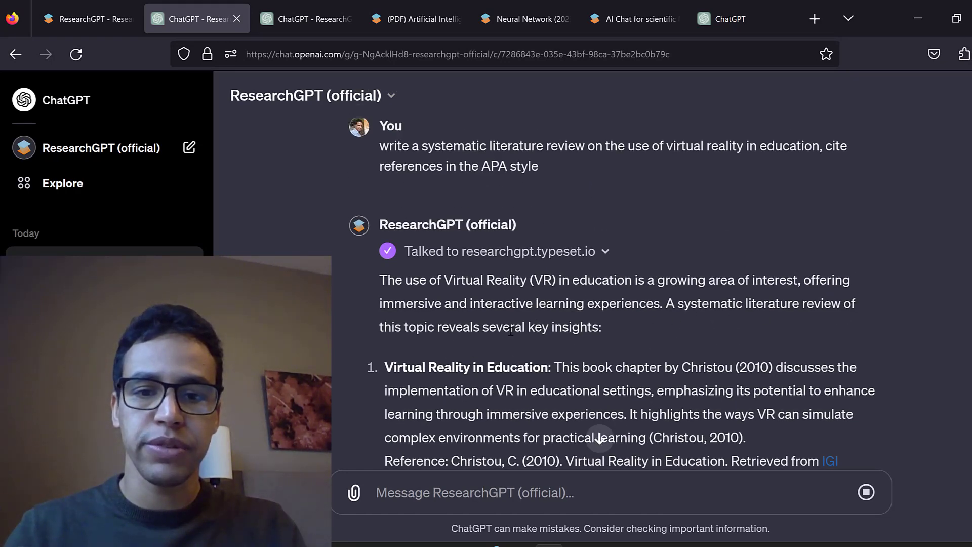
pyautogui.scroll(-2, 434, 277)
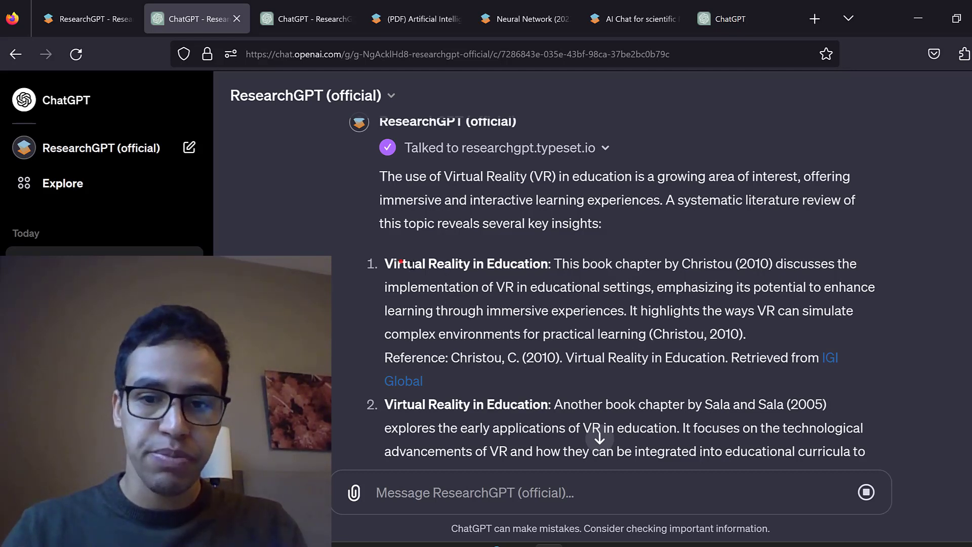
pyautogui.moveTo(403, 264); pyautogui.dragTo(746, 333)
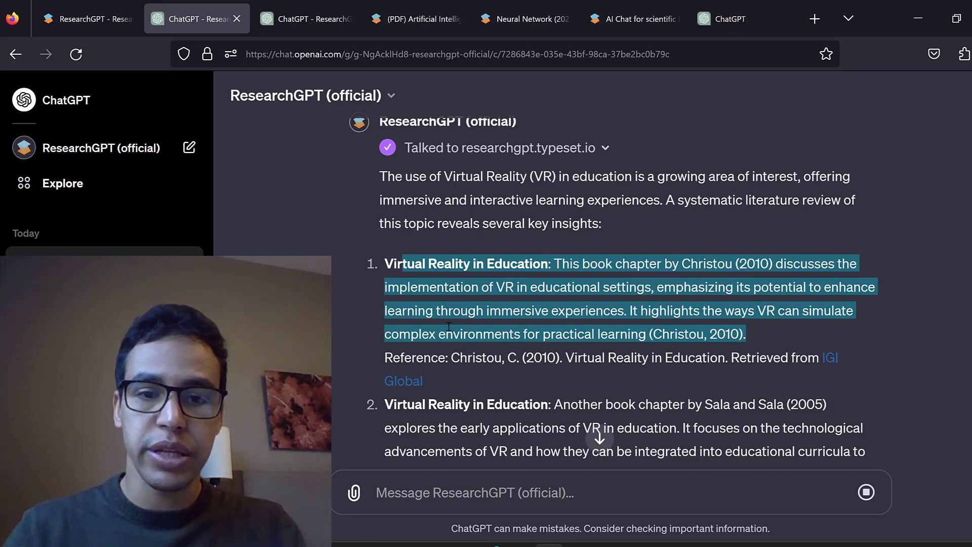
# - Open the cited IGI Global chapter 'Virtual Reality in Education' in a new tab
pyautogui.scroll(-2, 450, 327)
pyautogui.scroll(-4, 436, 301)
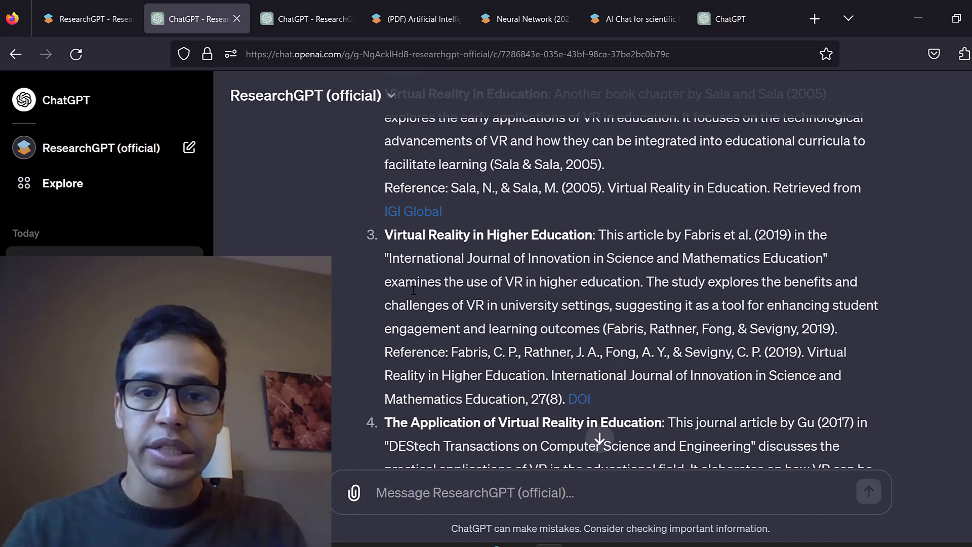
pyautogui.scroll(2, 503, 304)
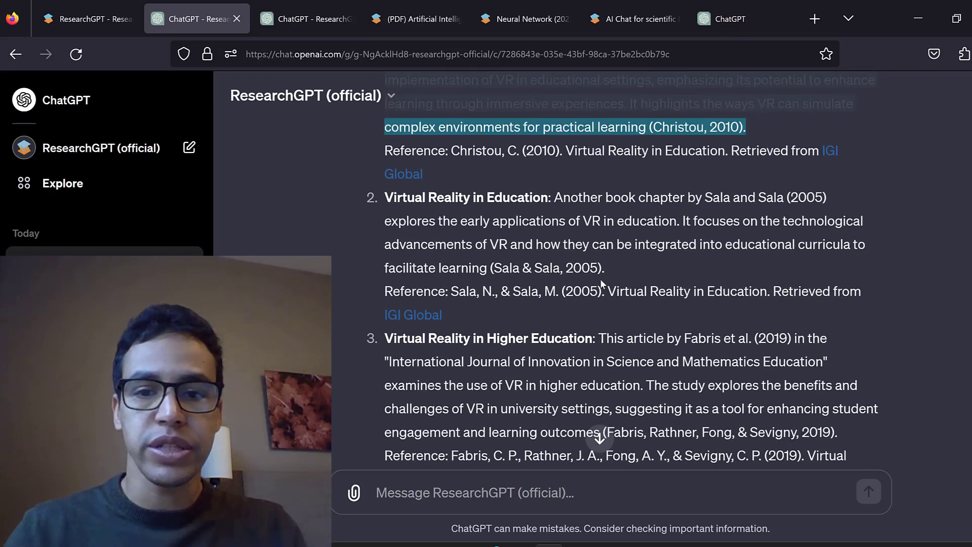
pyautogui.rightClick(407, 313)
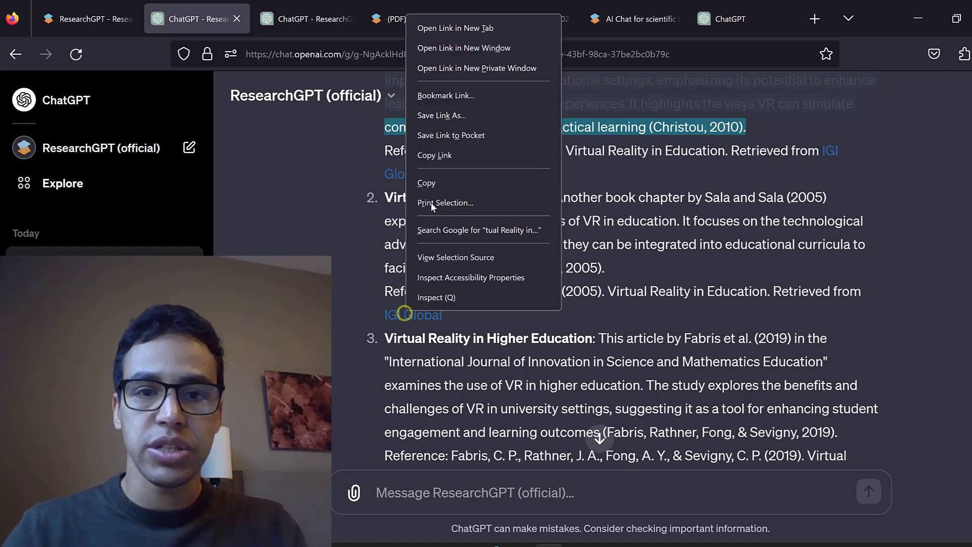
pyautogui.click(441, 28)
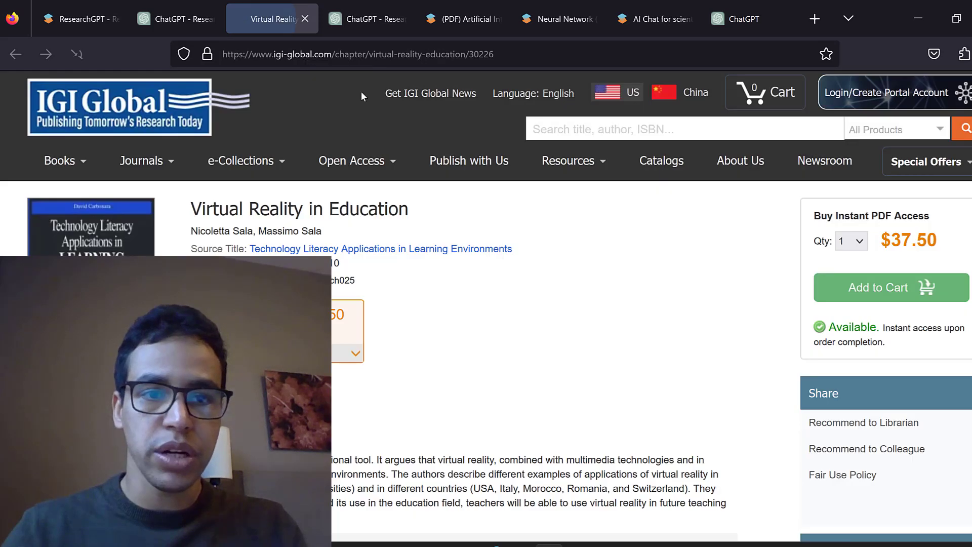
# - Open the DOI for Fabris et al.'s 2019 'Virtual Reality in Higher Education' article, then return to the chat
pyautogui.click(198, 10)
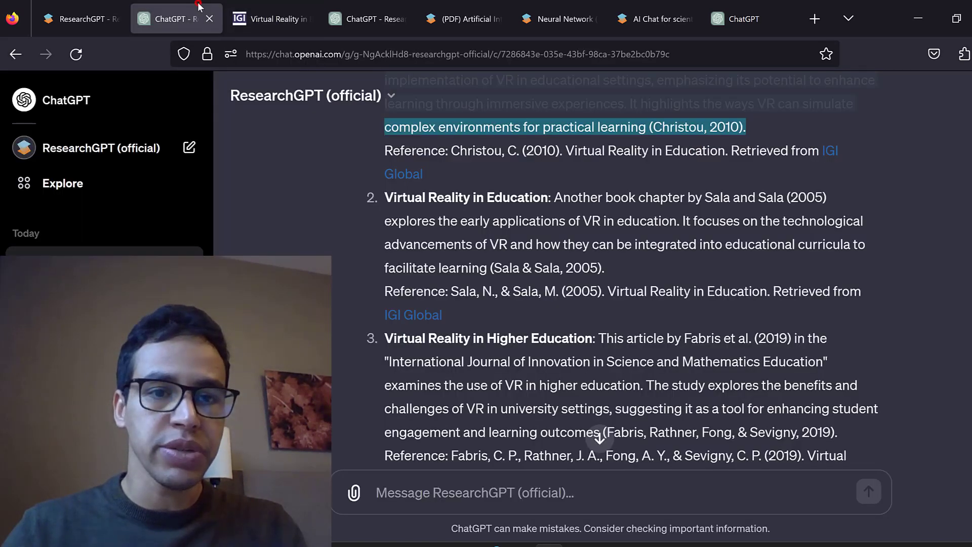
pyautogui.scroll(-7, 539, 339)
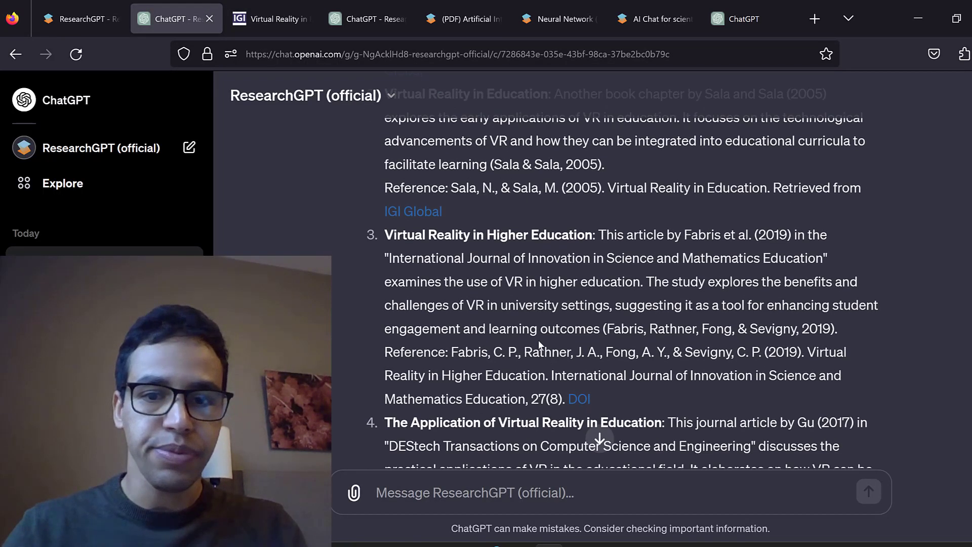
pyautogui.scroll(1, 567, 194)
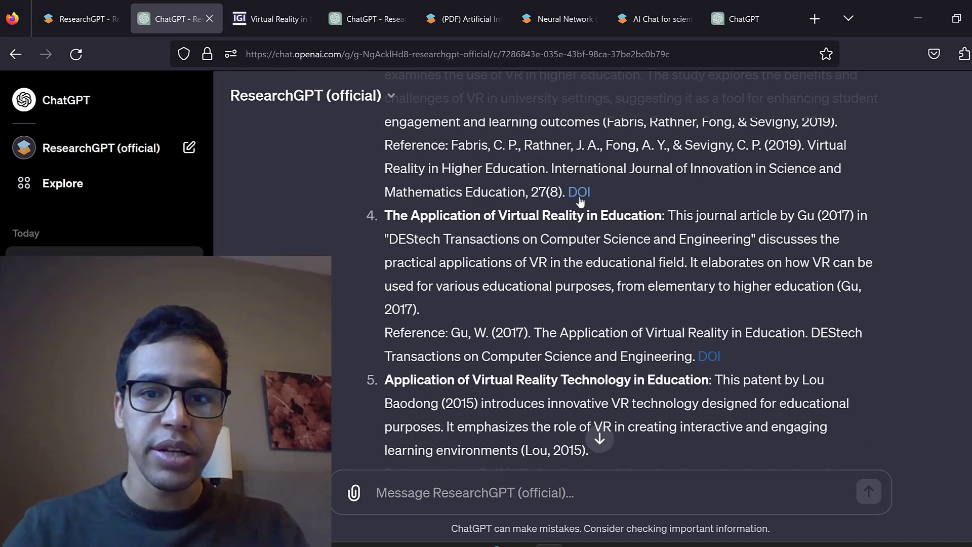
pyautogui.click(579, 193)
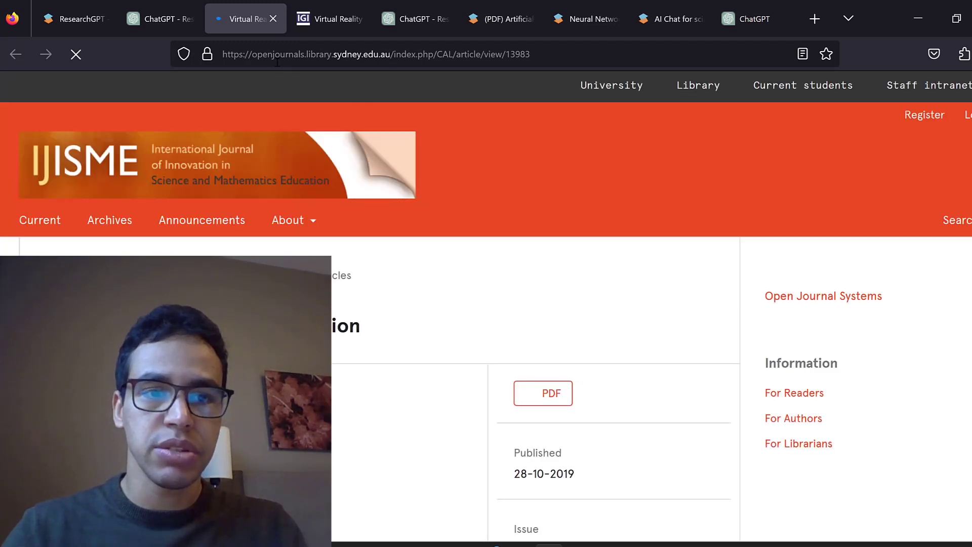
pyautogui.scroll(-15, 486, 304)
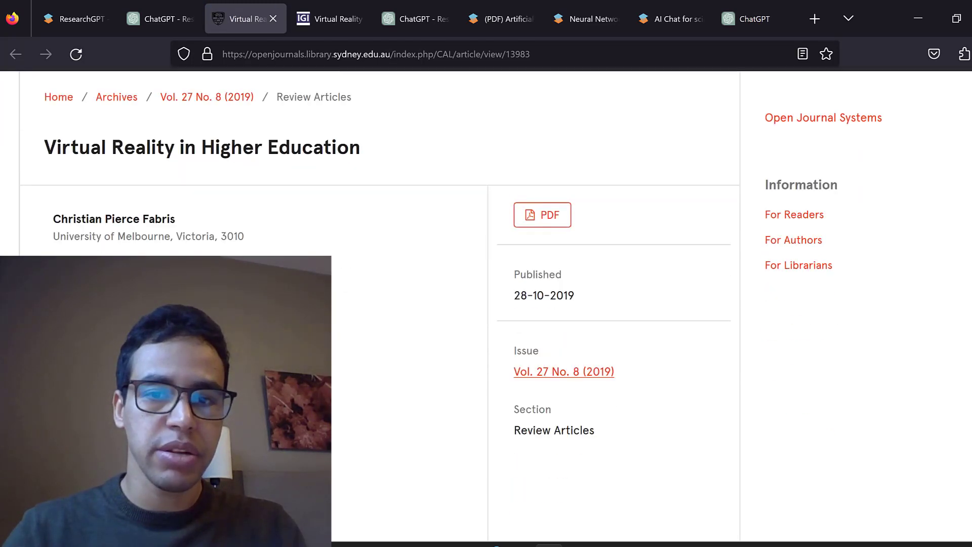
pyautogui.click(159, 19)
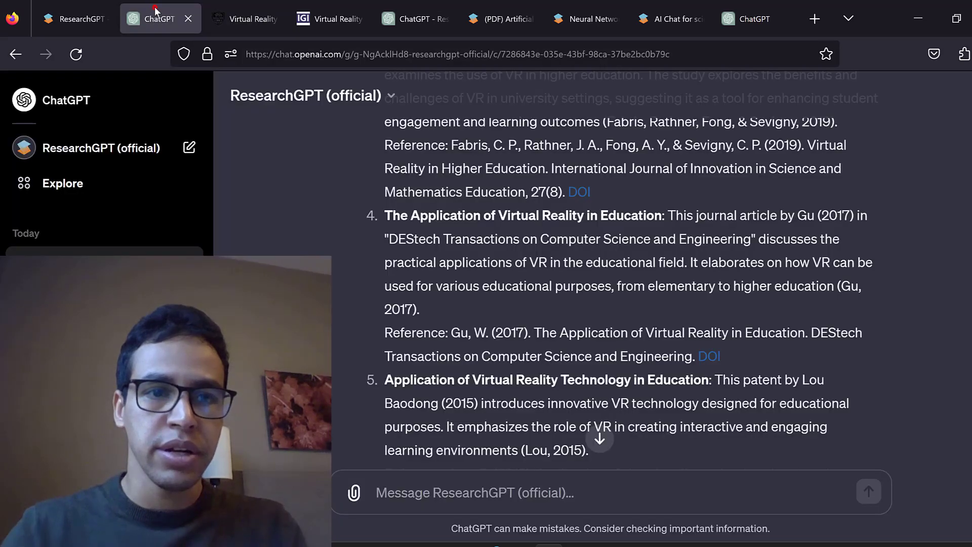
pyautogui.scroll(-4, 496, 291)
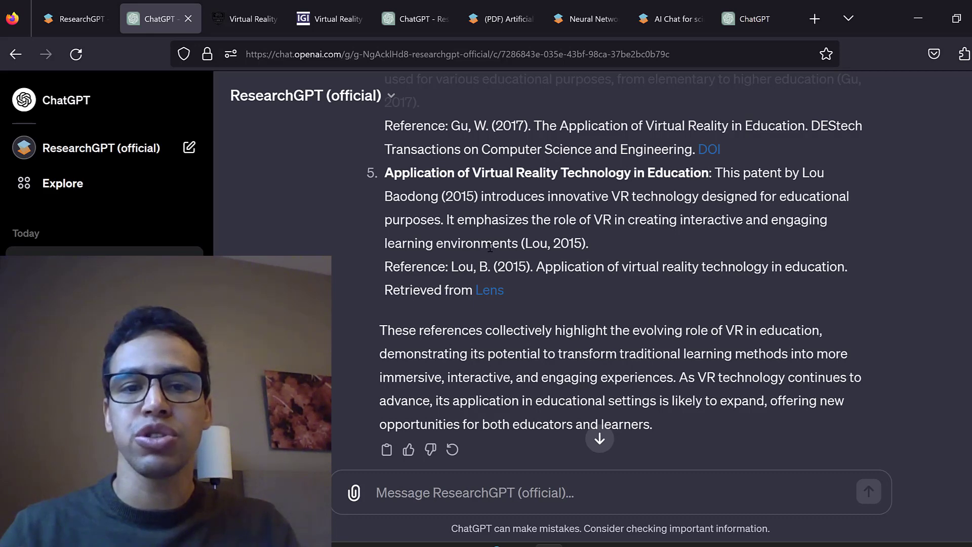
pyautogui.scroll(-2, 490, 270)
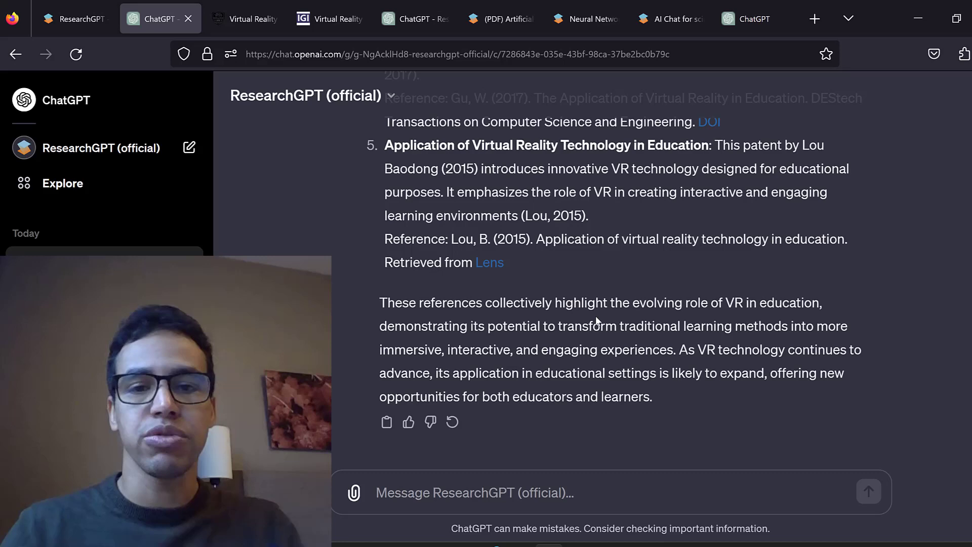
# - Review the VR references, then switch to the SciSpace tab for the 2021 'Artificial Intelligence in Education' paper
pyautogui.scroll(2, 614, 255)
pyautogui.scroll(-2, 516, 280)
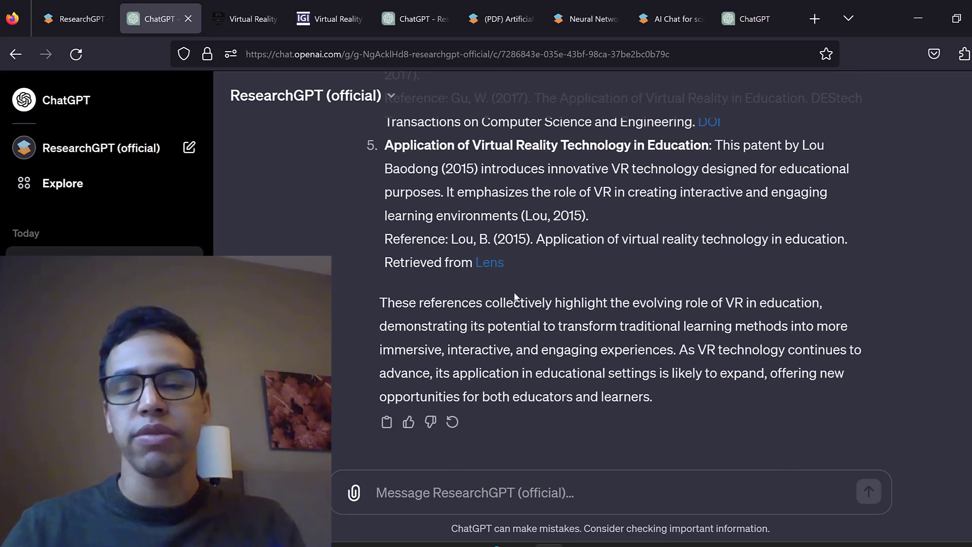
pyautogui.scroll(2, 522, 270)
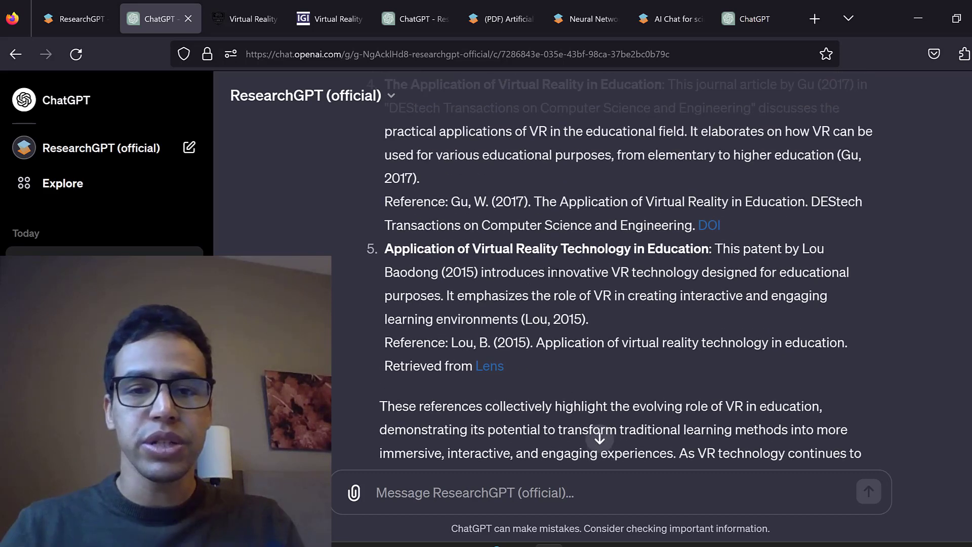
pyautogui.scroll(5, 678, 292)
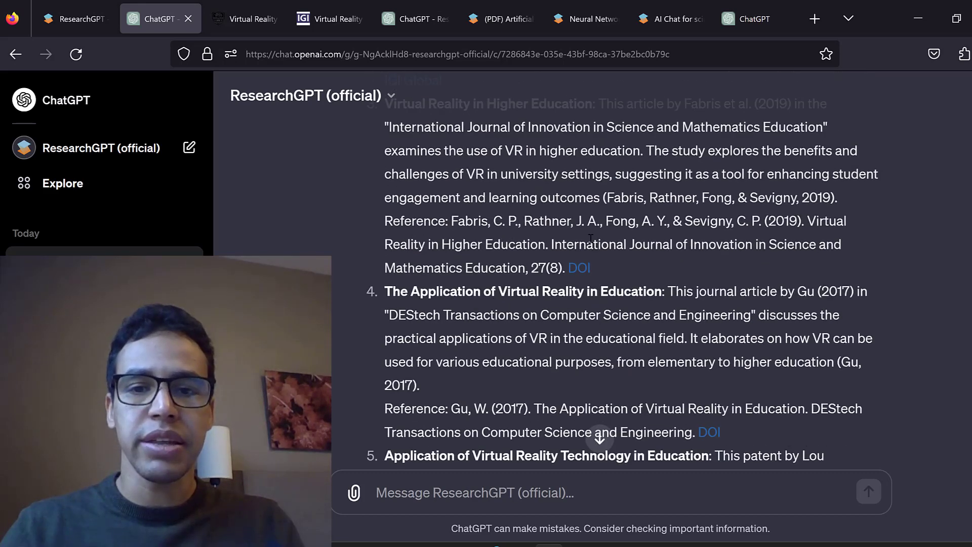
pyautogui.scroll(4, 678, 292)
pyautogui.scroll(-10, 515, 236)
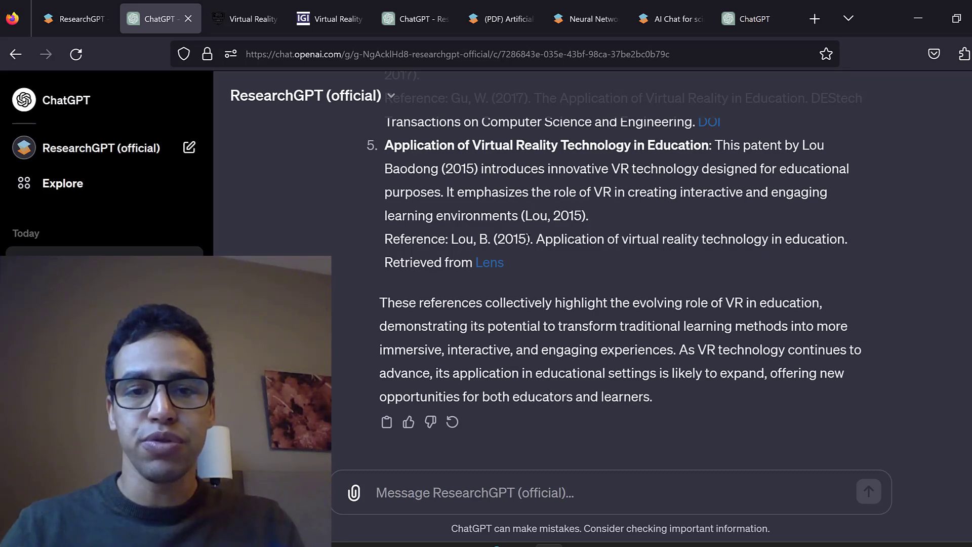
pyautogui.scroll(4, 526, 237)
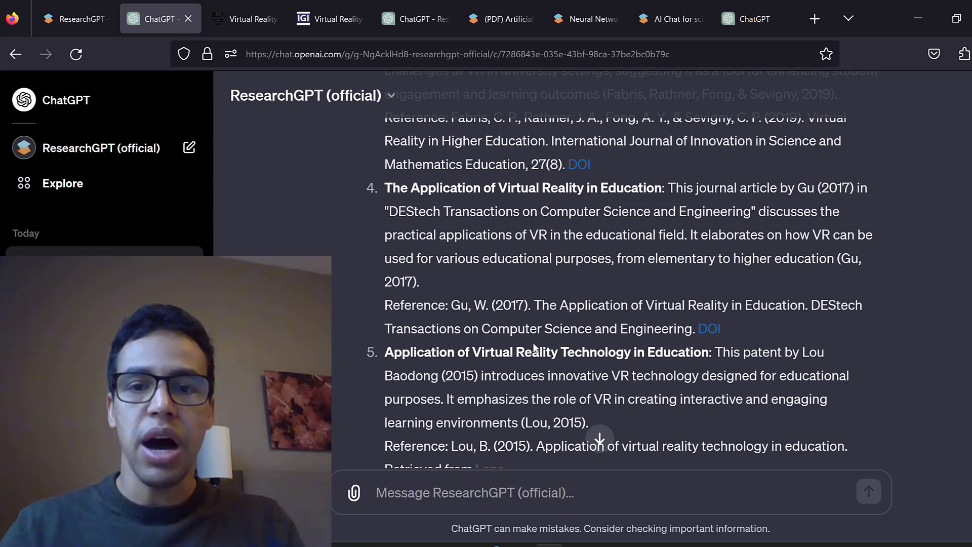
pyautogui.scroll(2, 587, 334)
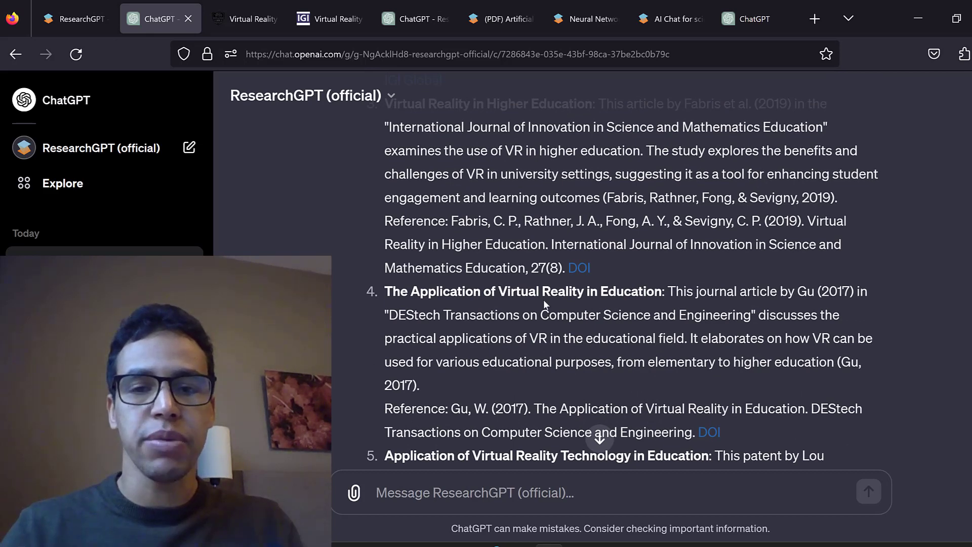
pyautogui.scroll(-6, 544, 302)
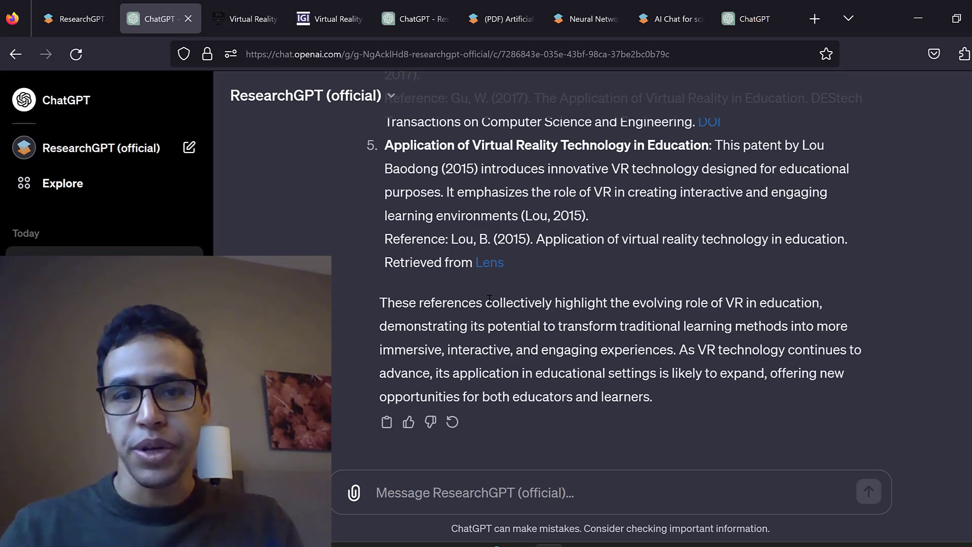
pyautogui.scroll(15, 610, 288)
pyautogui.scroll(-15, 610, 307)
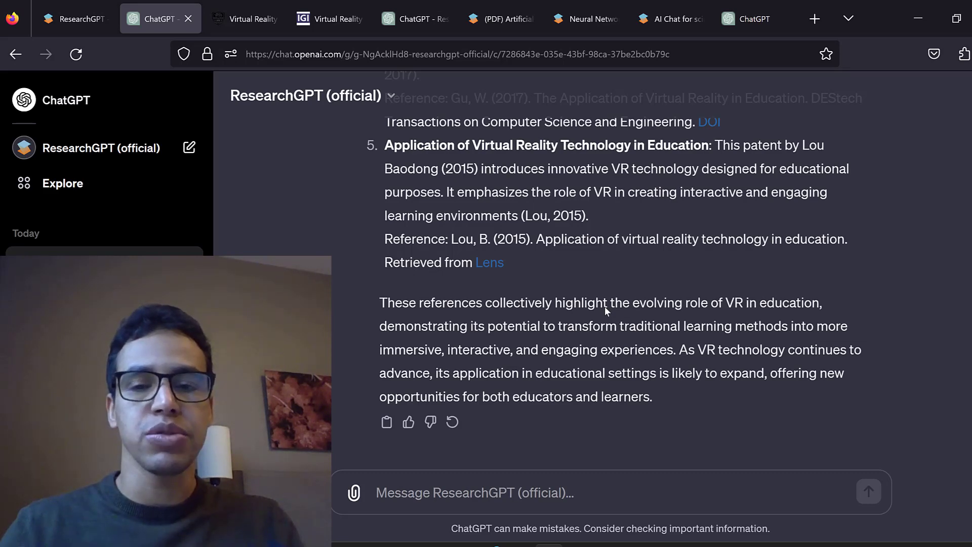
pyautogui.click(501, 17)
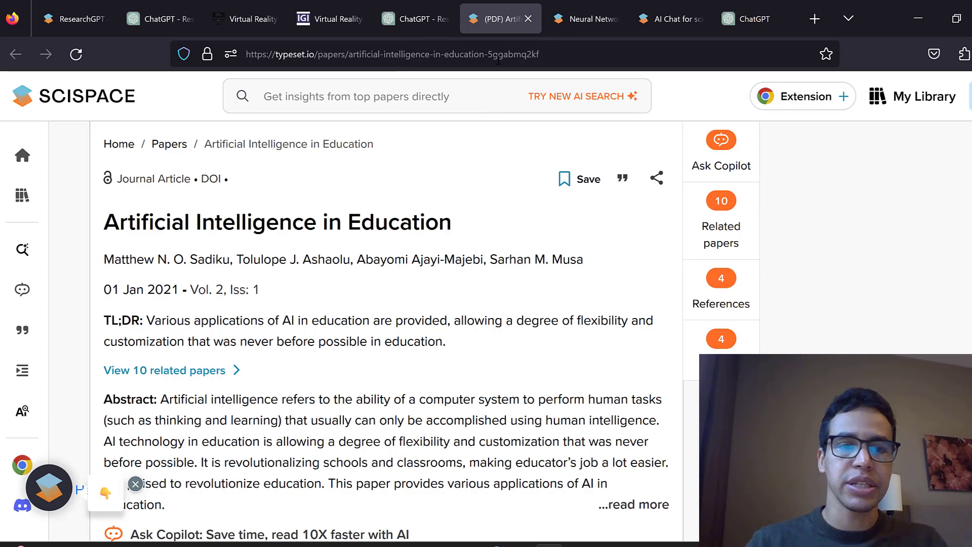
pyautogui.scroll(-5, 196, 247)
pyautogui.scroll(5, 355, 243)
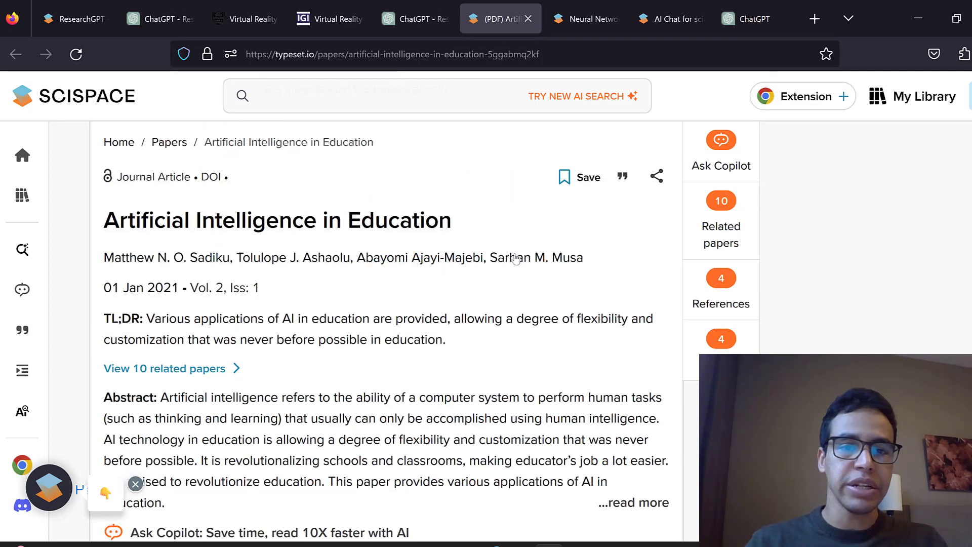
pyautogui.click(620, 183)
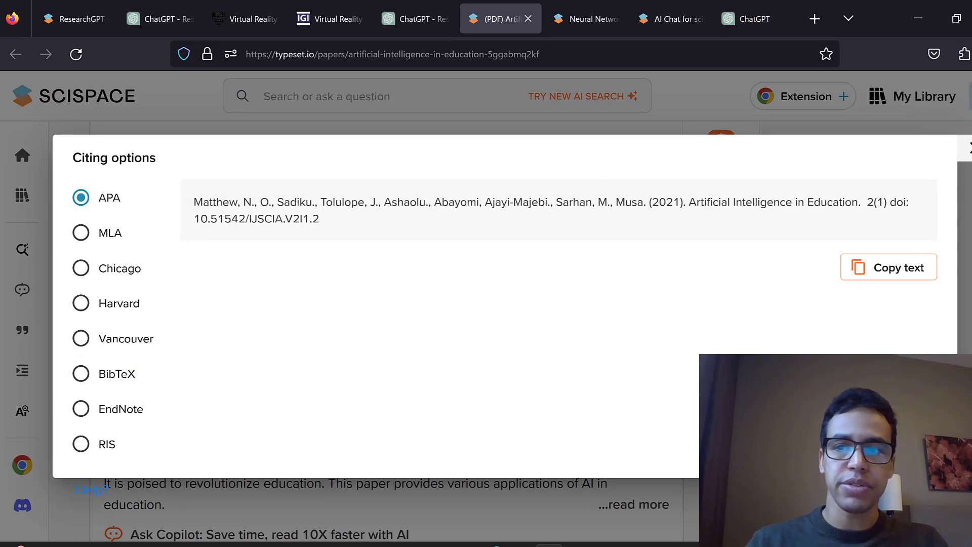
pyautogui.click(968, 148)
pyautogui.click(729, 235)
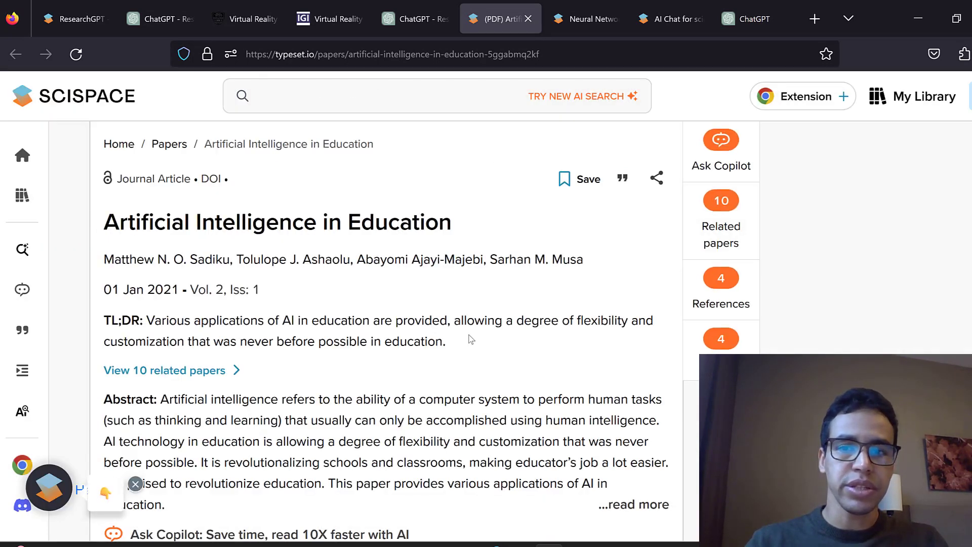
pyautogui.moveTo(22, 300)
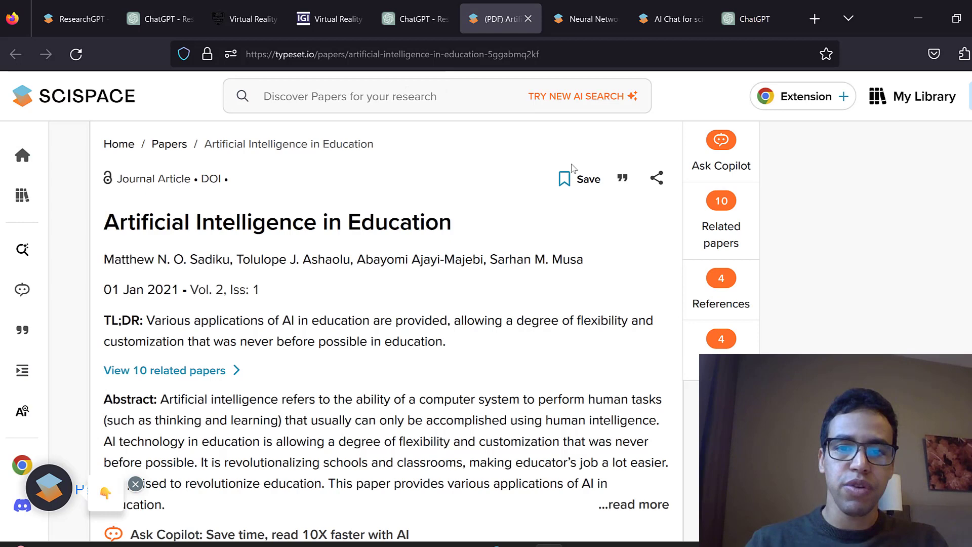
pyautogui.scroll(-2, 211, 340)
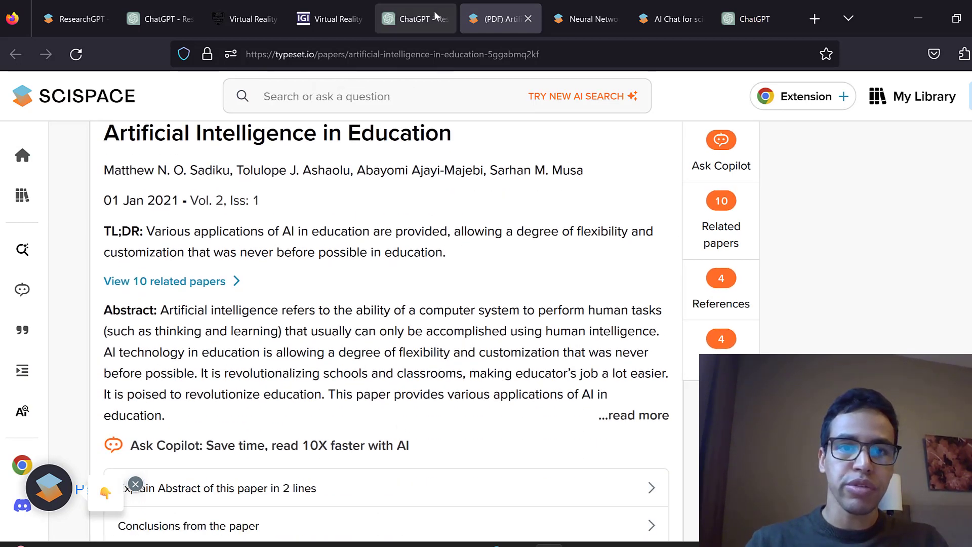
# - Open the third AI-in-education reference, a 2023 book chapter, in a new SciSpace tab, then return to the chat
pyautogui.click(413, 17)
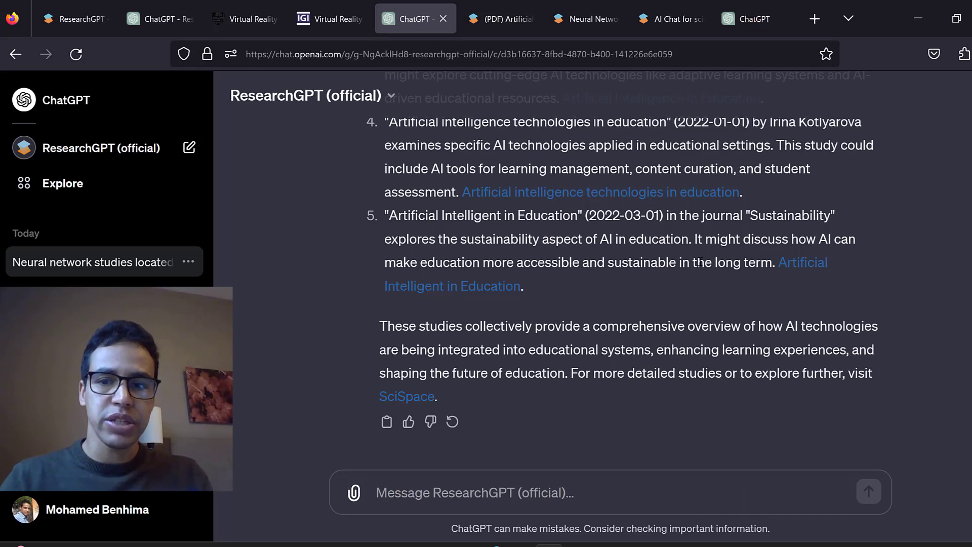
pyautogui.scroll(4, 699, 262)
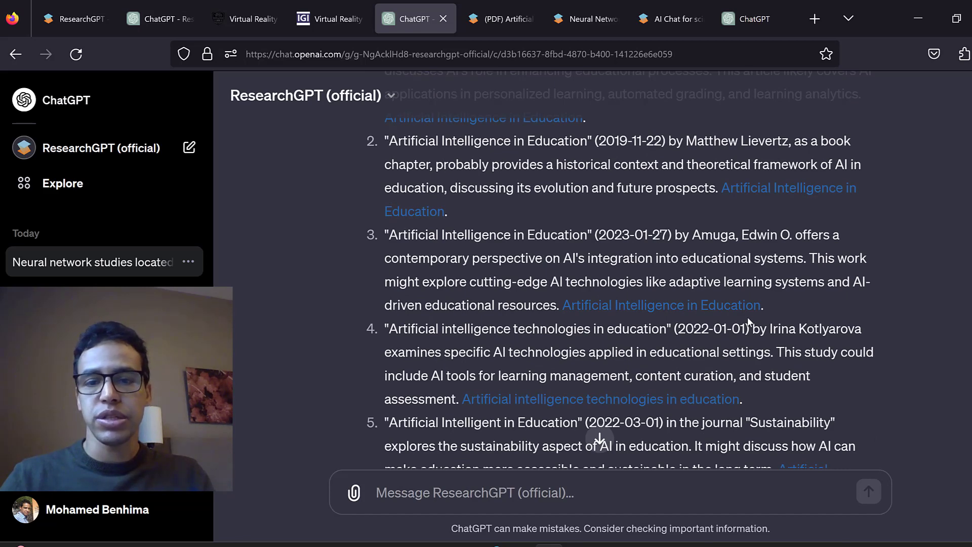
pyautogui.rightClick(619, 306)
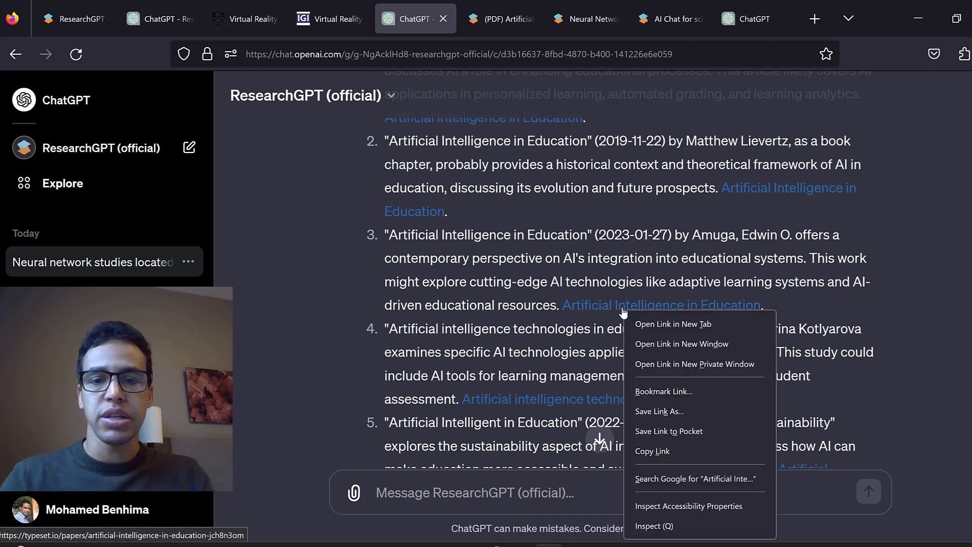
pyautogui.click(645, 320)
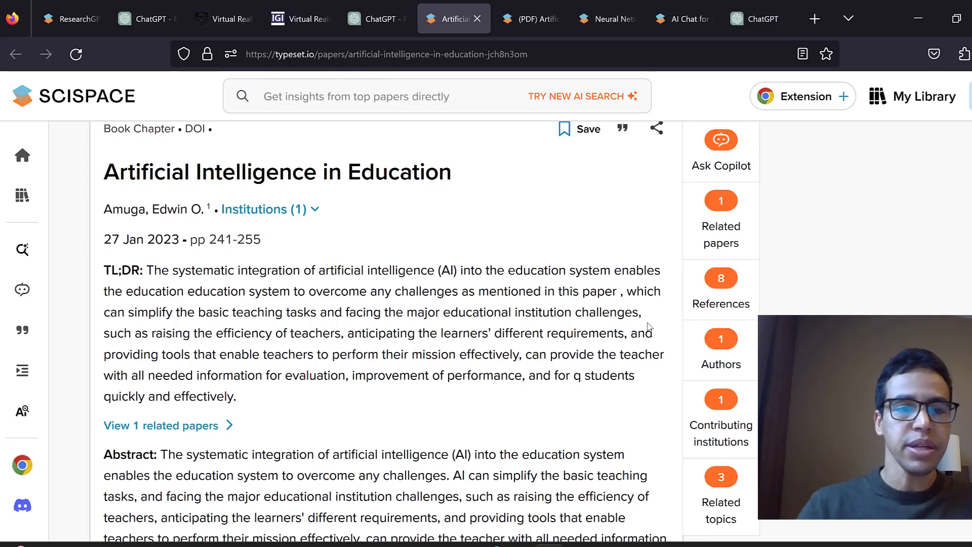
pyautogui.scroll(-3, 635, 325)
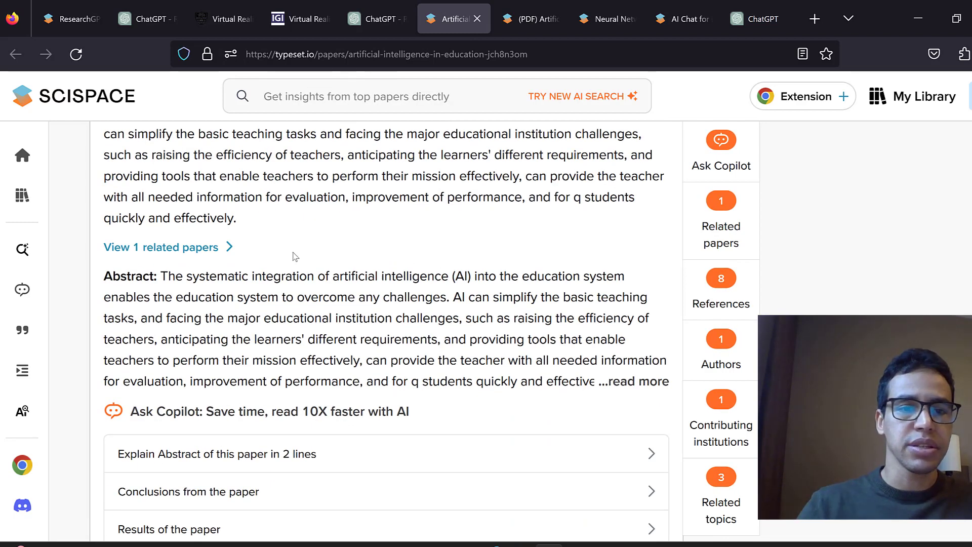
pyautogui.click(378, 21)
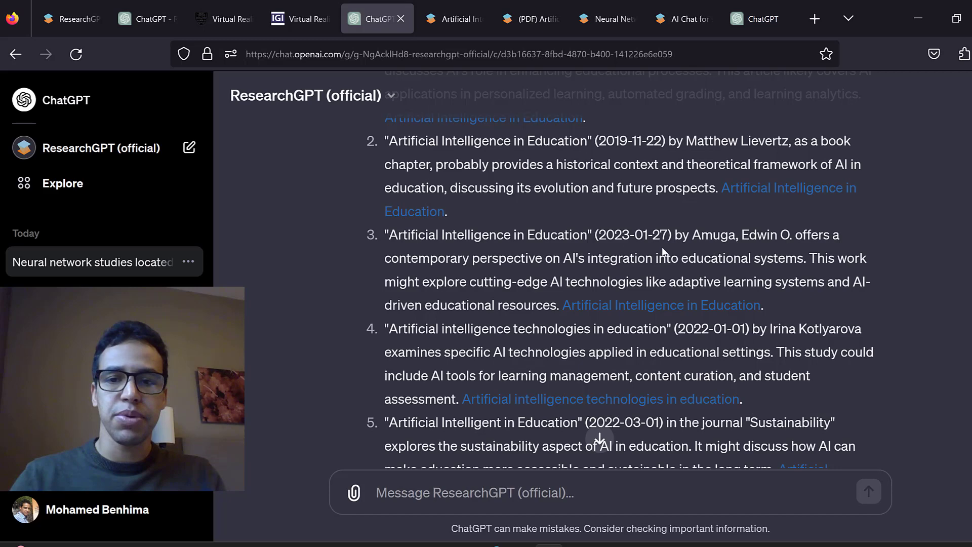
pyautogui.scroll(4, 567, 272)
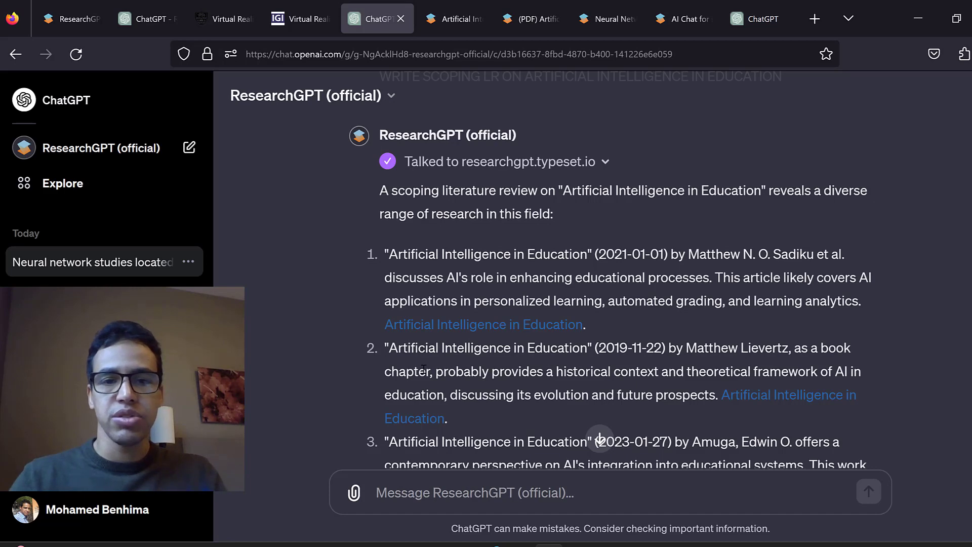
pyautogui.scroll(-4, 506, 365)
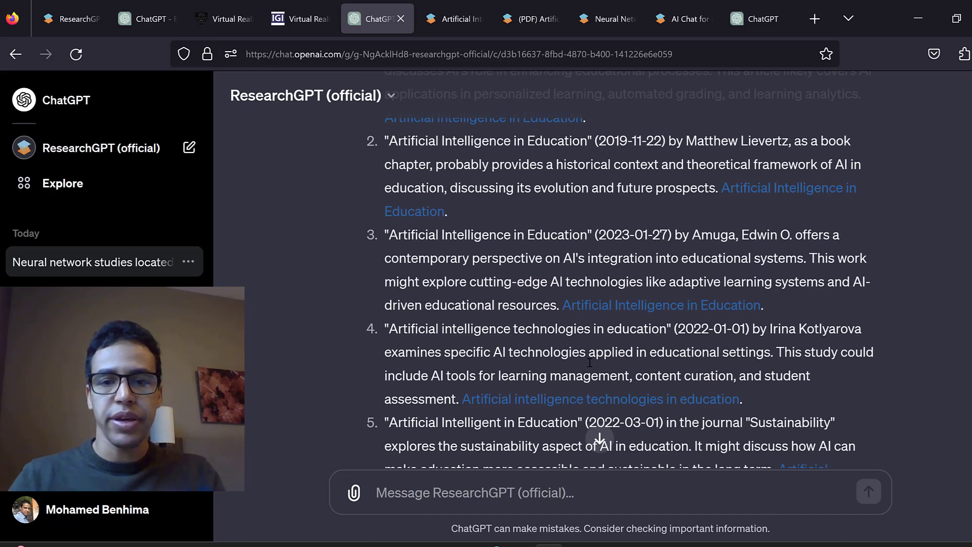